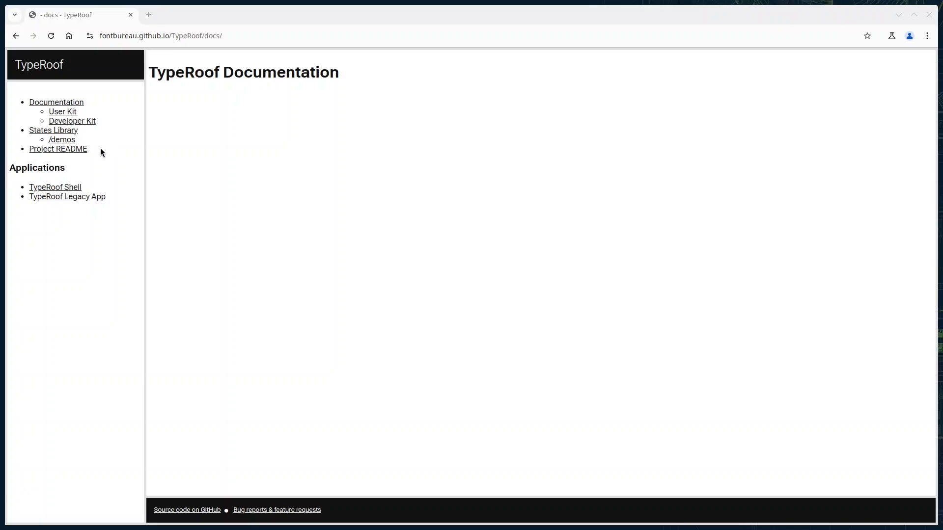
# Open the /demos states library listing in a new tab, and open its hello_good-bye.json.txt file in another
pyautogui.rightClick(63, 140)
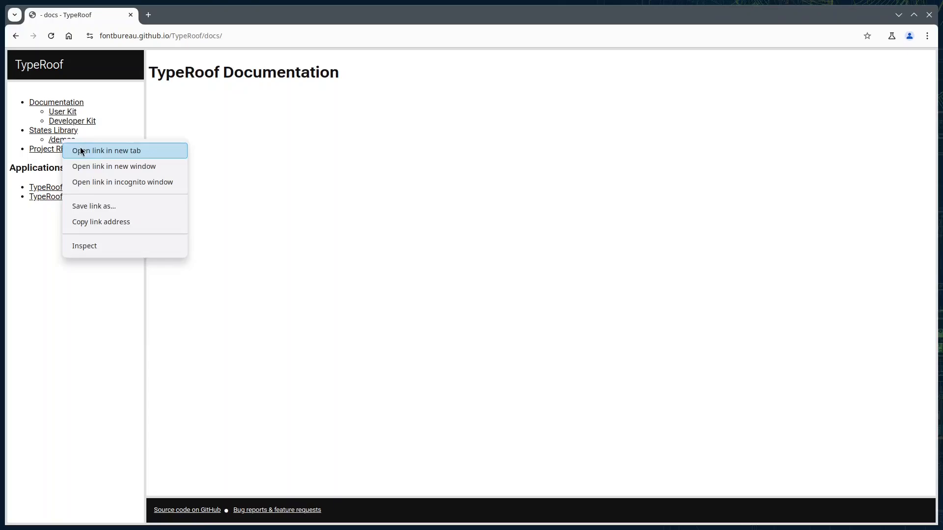
pyautogui.click(80, 146)
pyautogui.click(223, 14)
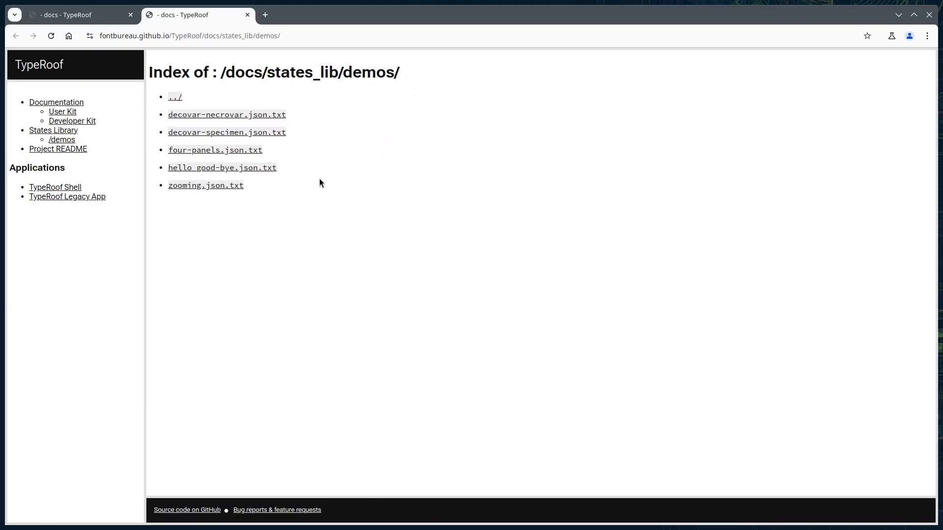
pyautogui.rightClick(222, 170)
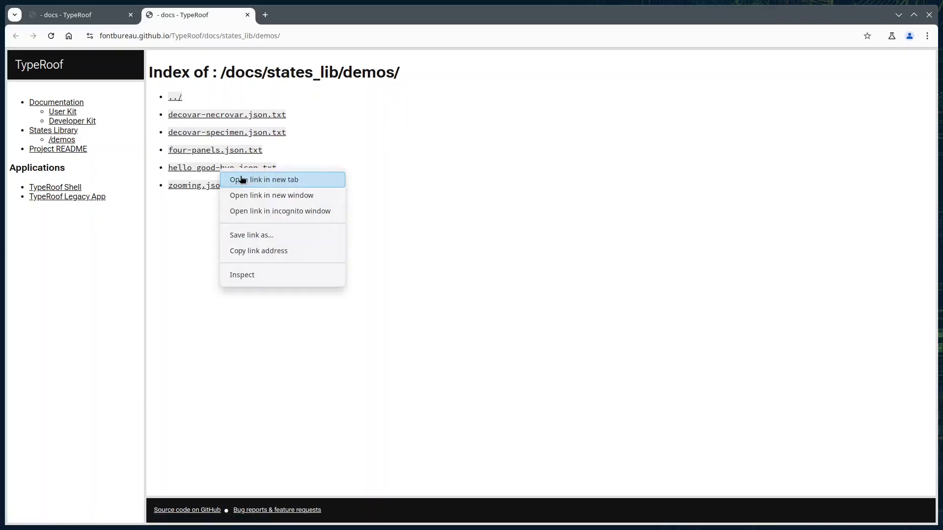
pyautogui.click(240, 178)
pyautogui.click(318, 14)
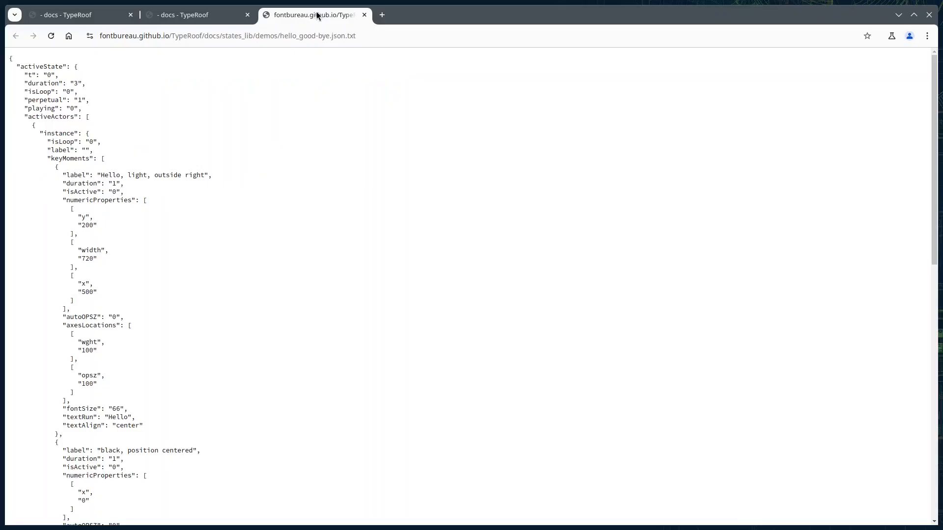
# Copy the entire JSON content of the hello_good-bye.json.txt demo state
pyautogui.scroll(-10, 235, 117)
pyautogui.scroll(-3, 236, 118)
pyautogui.scroll(12, 235, 118)
pyautogui.hotkey('ctrl', 'a')
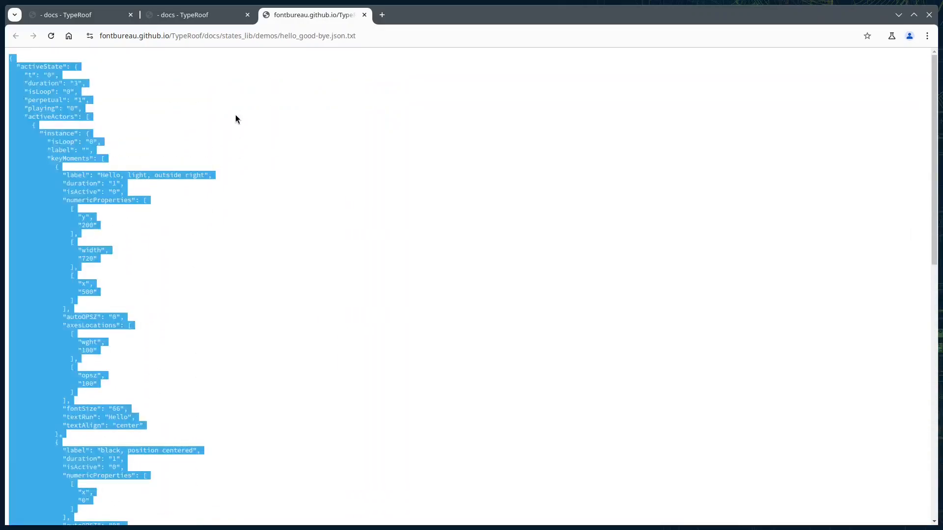
pyautogui.rightClick(72, 149)
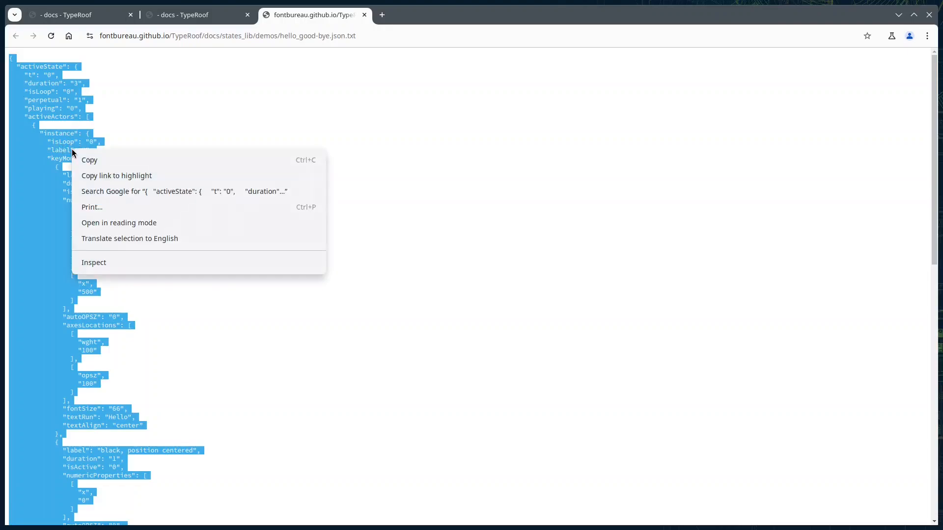
pyautogui.click(92, 167)
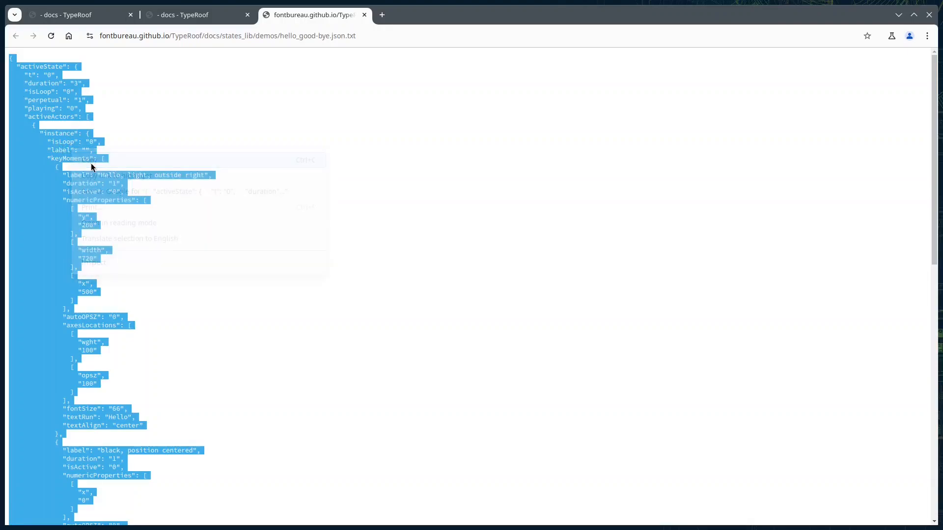
# Go back to the demos listing and open the TypeRoof Shell application in a new tab
pyautogui.click(176, 21)
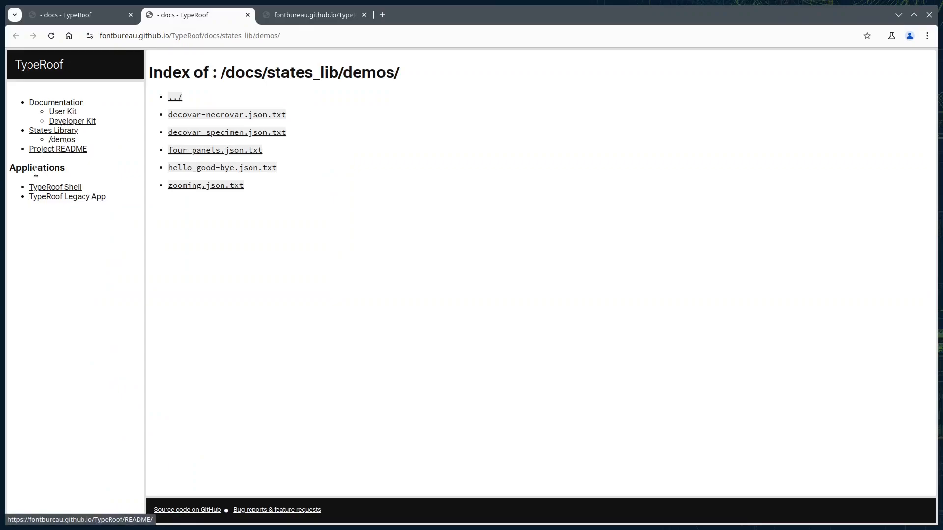
pyautogui.rightClick(49, 190)
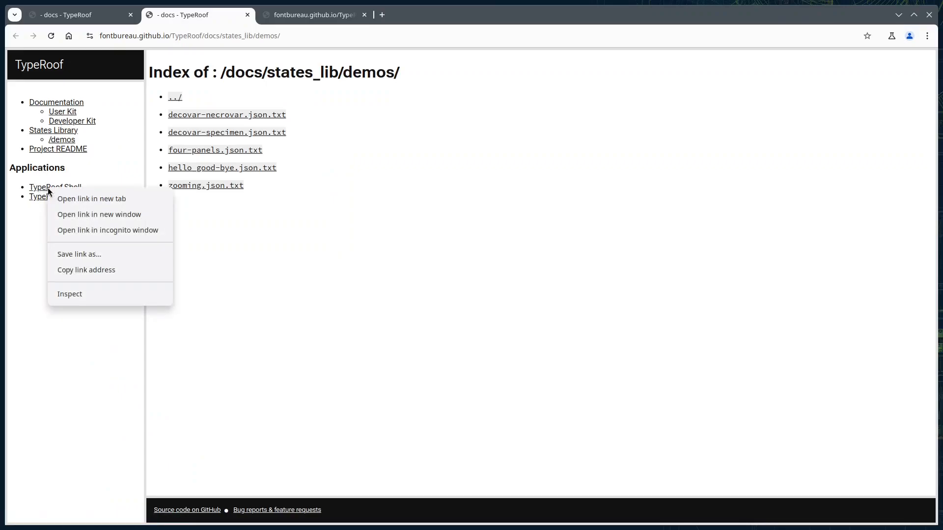
pyautogui.click(79, 202)
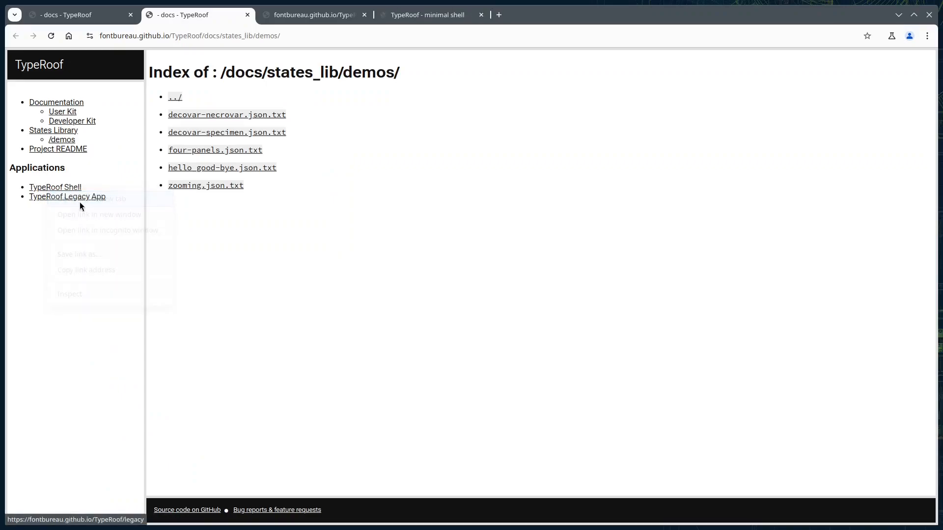
pyautogui.click(434, 18)
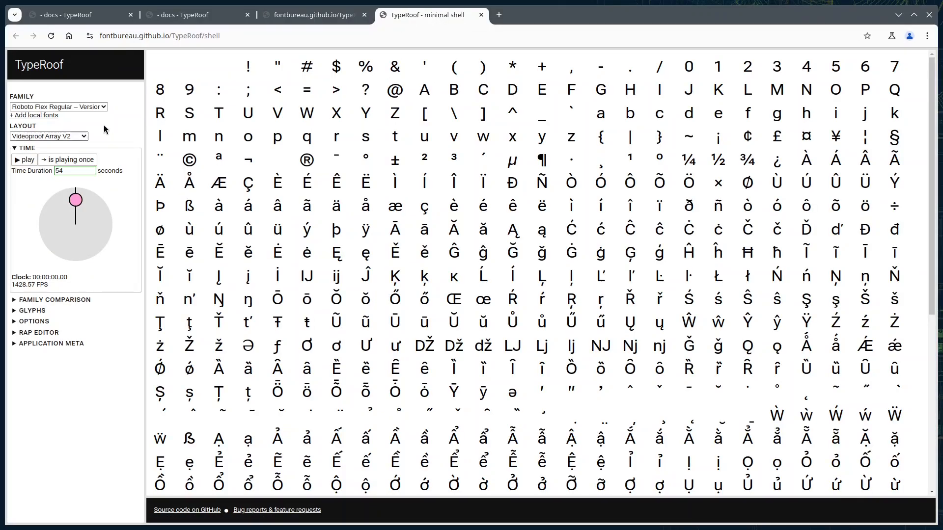
pyautogui.click(73, 138)
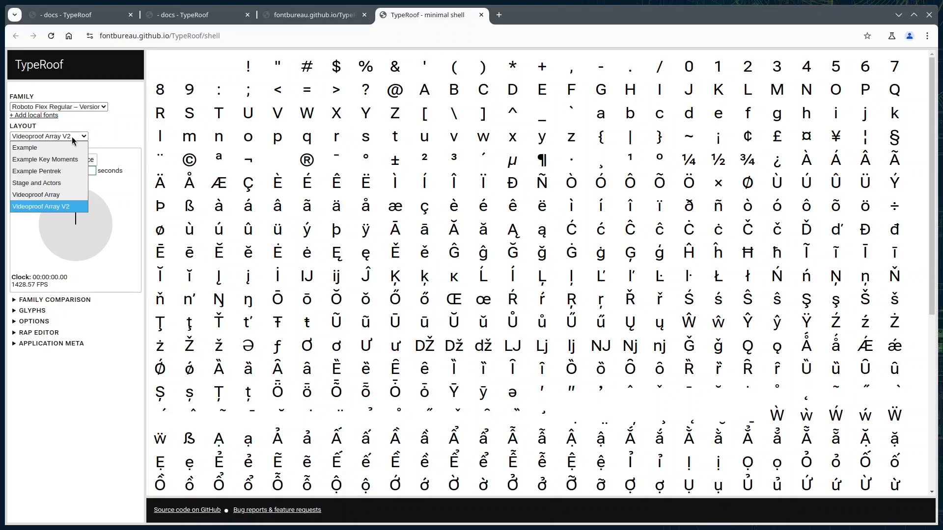
pyautogui.click(112, 138)
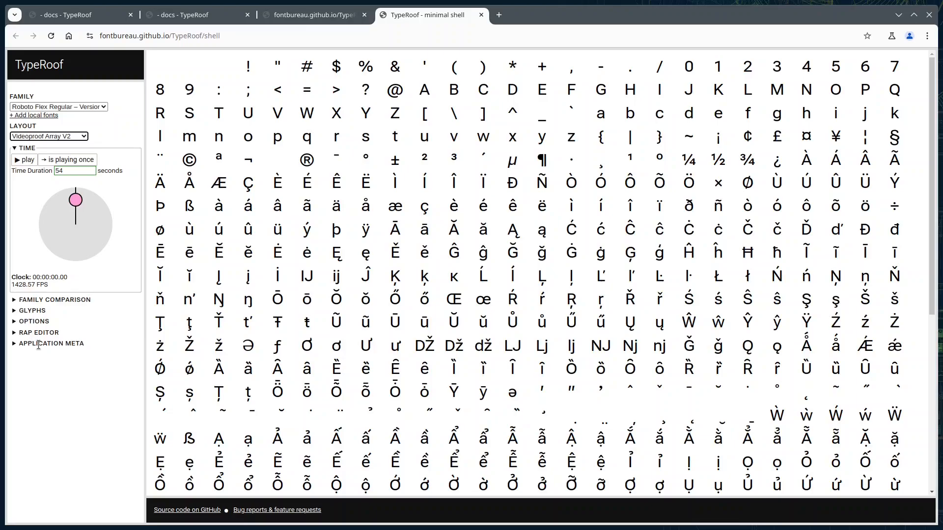
# Load the copied demo state by pasting it as serialized data in save / load / share, deserializing it, and exiting the dialog
pyautogui.click(39, 346)
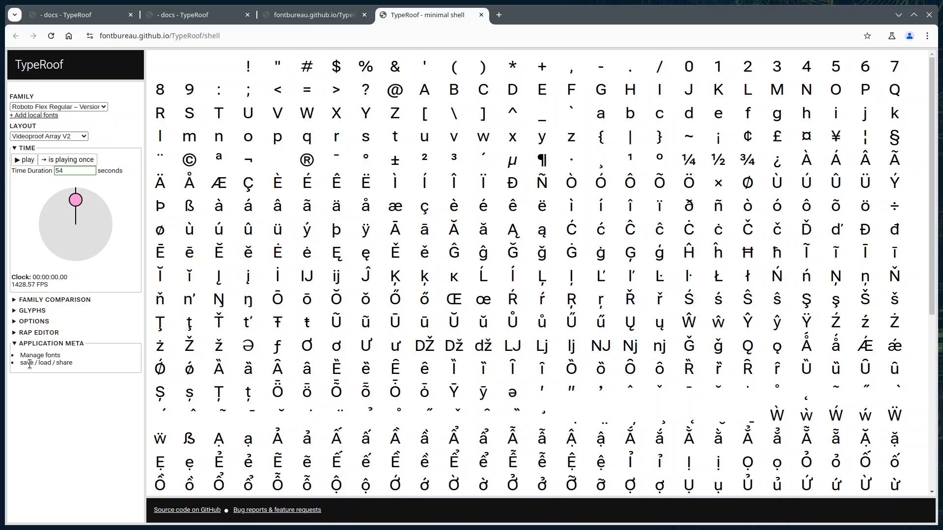
pyautogui.click(29, 364)
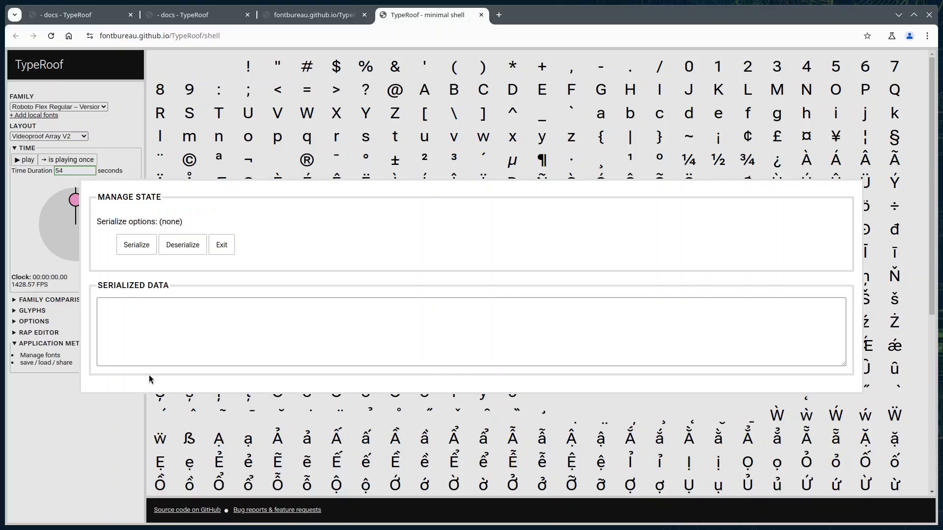
pyautogui.rightClick(122, 313)
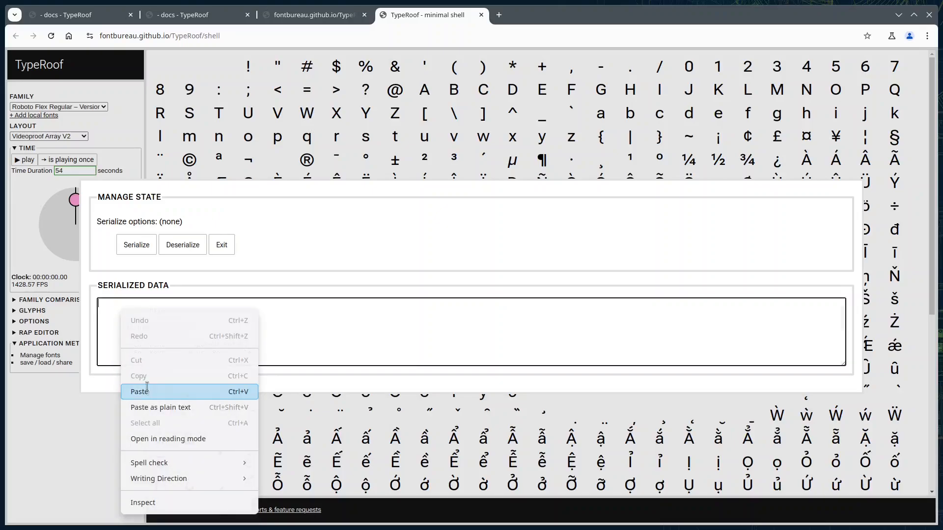
pyautogui.click(146, 387)
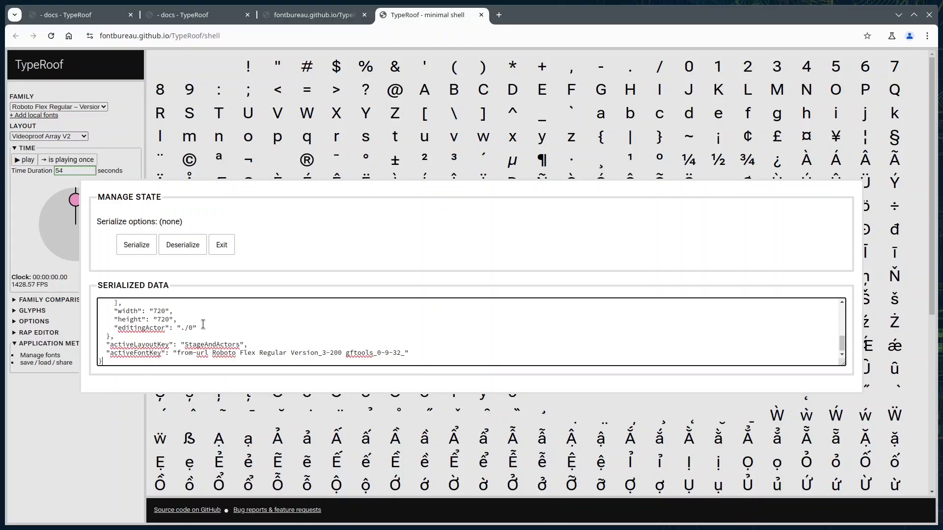
pyautogui.scroll(15, 203, 324)
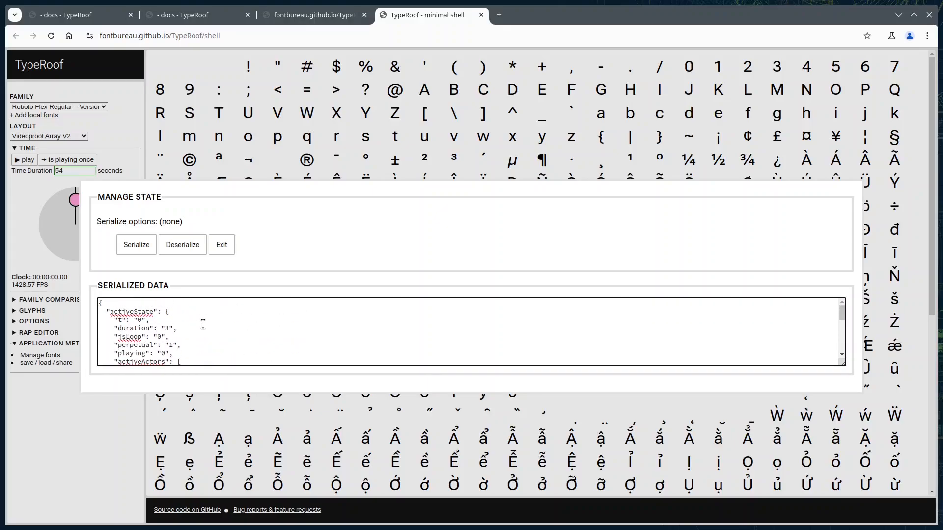
pyautogui.click(183, 245)
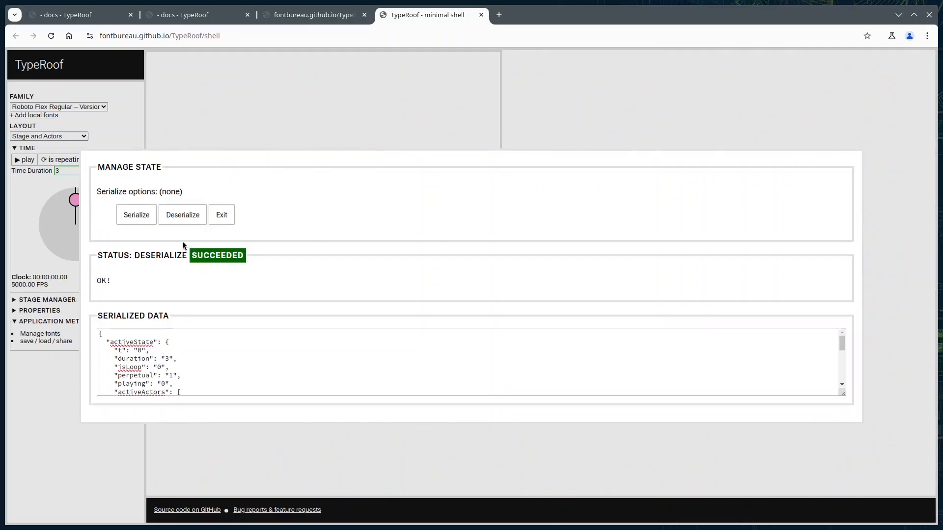
pyautogui.click(222, 215)
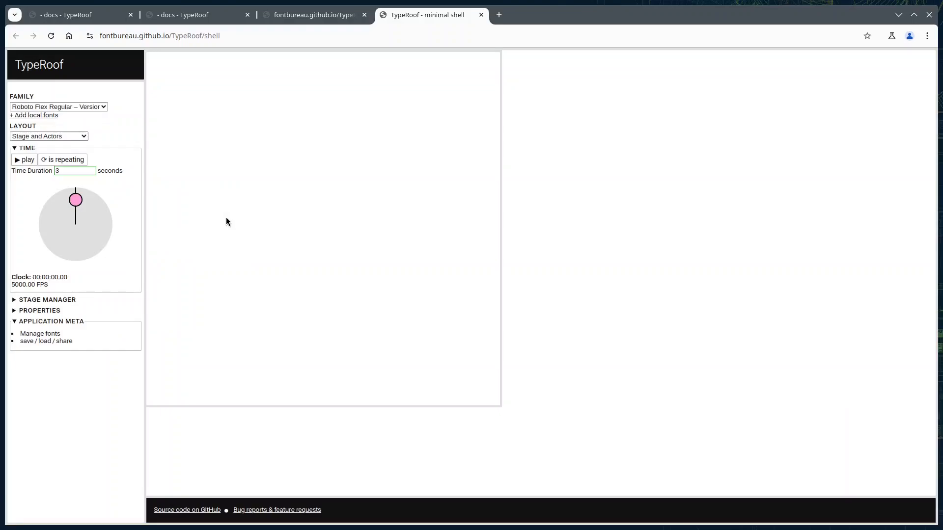
# Preview the loaded animation, pause it, and scrub the time to about 0.24 seconds
pyautogui.click(25, 160)
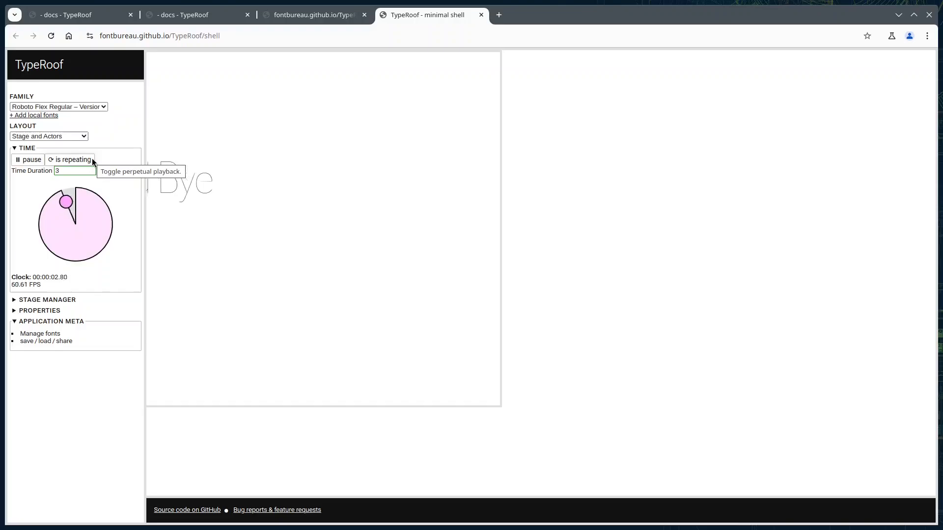
pyautogui.click(39, 160)
pyautogui.moveTo(60, 243); pyautogui.dragTo(87, 203)
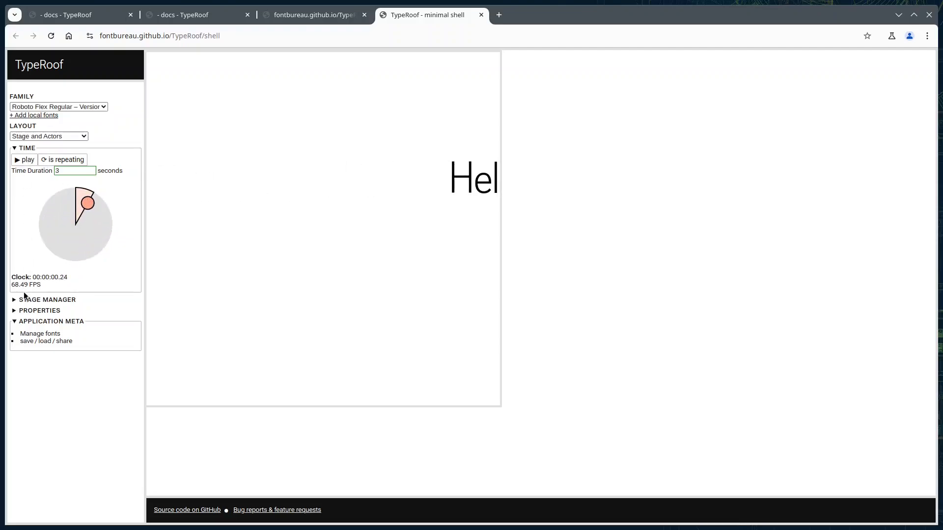
# Expand the Stage Manager and Properties sections and select the Line of Text actor for editing
pyautogui.click(58, 300)
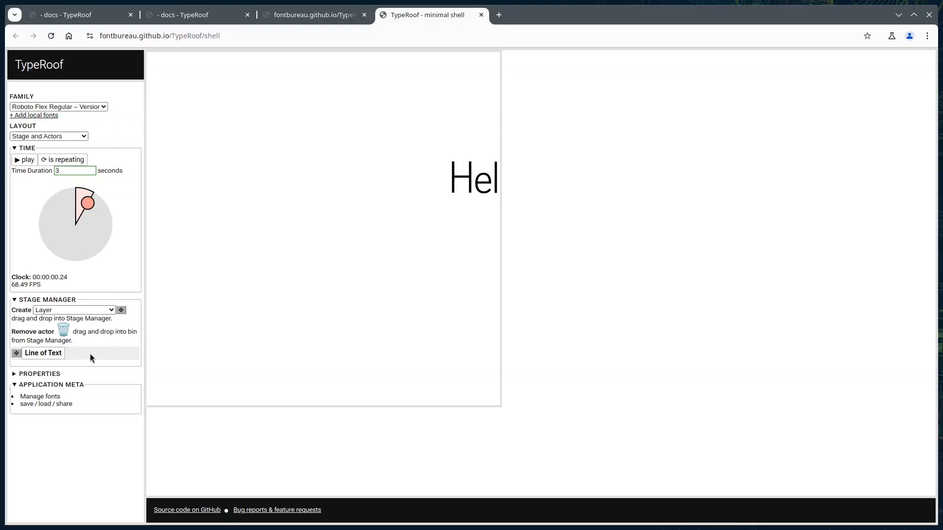
pyautogui.click(55, 356)
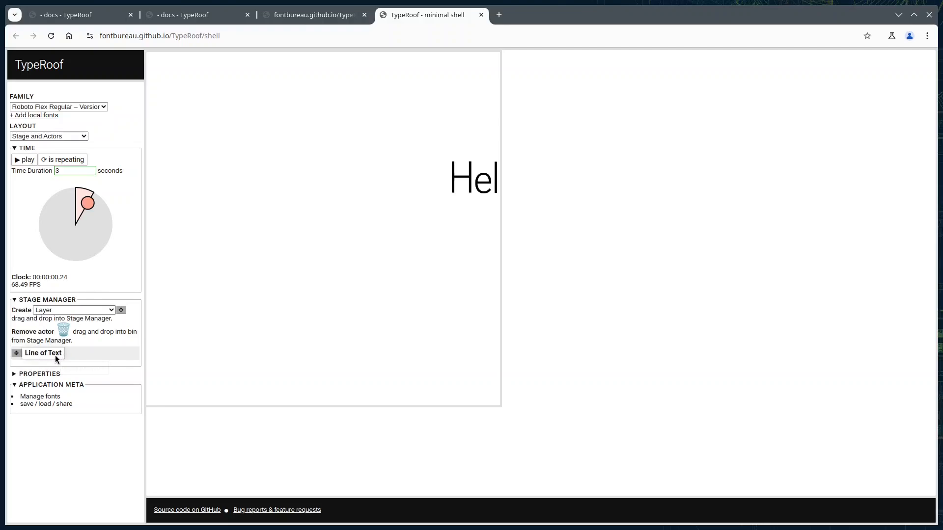
pyautogui.click(15, 376)
pyautogui.scroll(-4, 16, 376)
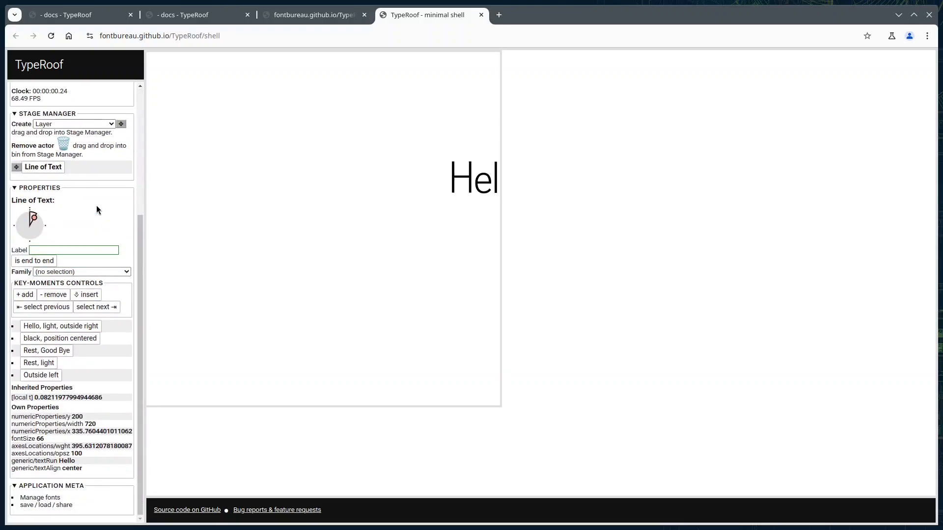
pyautogui.click(52, 168)
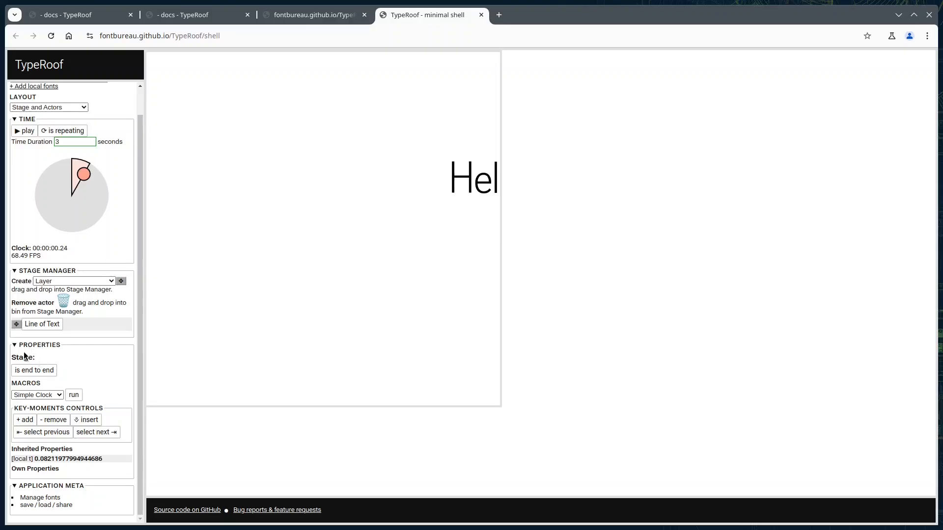
pyautogui.click(50, 325)
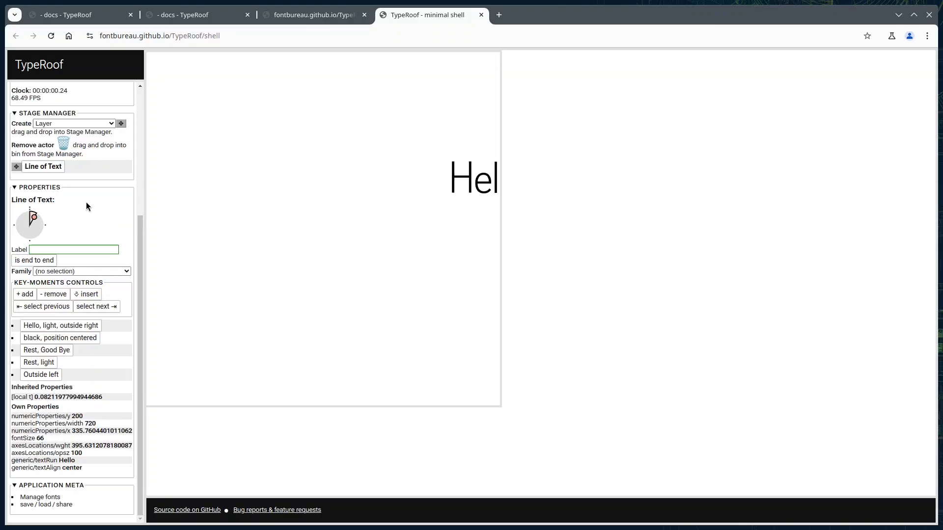
# Scrub the animation time to about 0.76 seconds
pyautogui.scroll(4, 86, 201)
pyautogui.moveTo(86, 205); pyautogui.dragTo(101, 231)
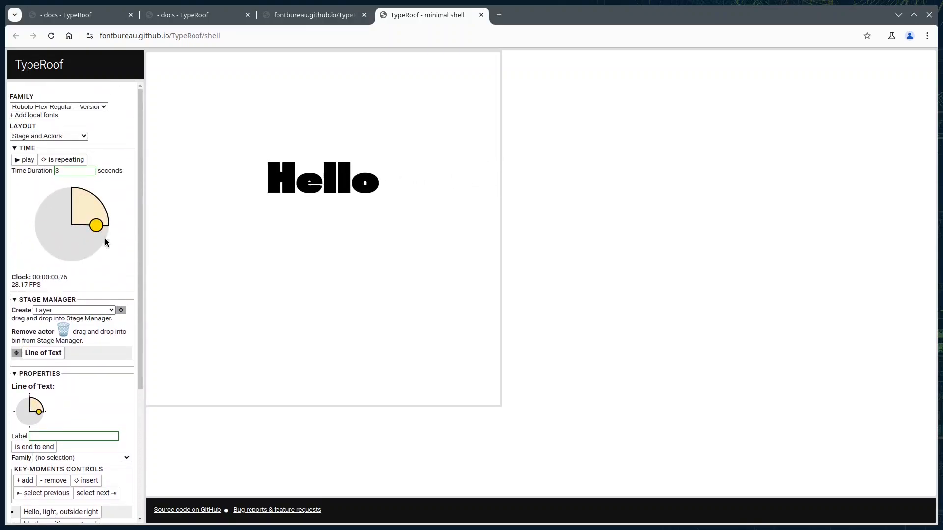
# Change the text content of the "Hello, light, outside right" key moment to "Hello,"
pyautogui.scroll(-4, 102, 282)
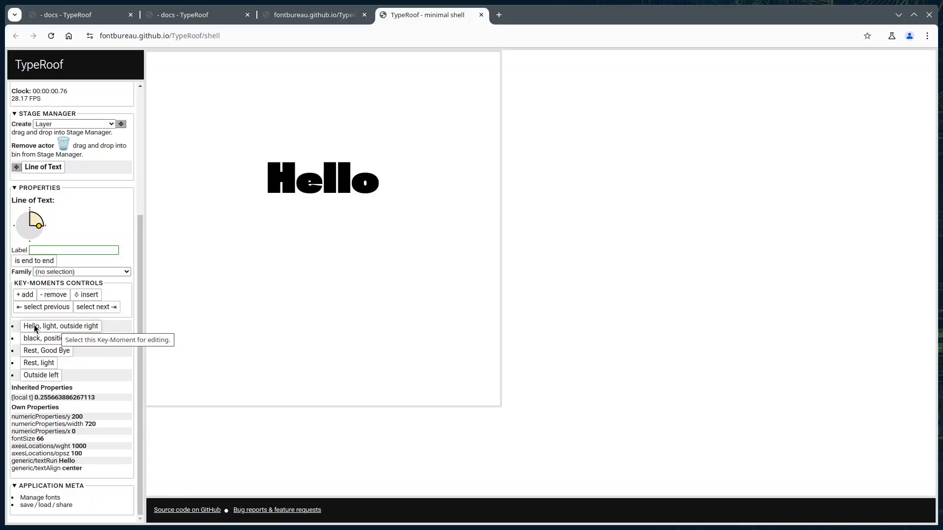
pyautogui.click(59, 327)
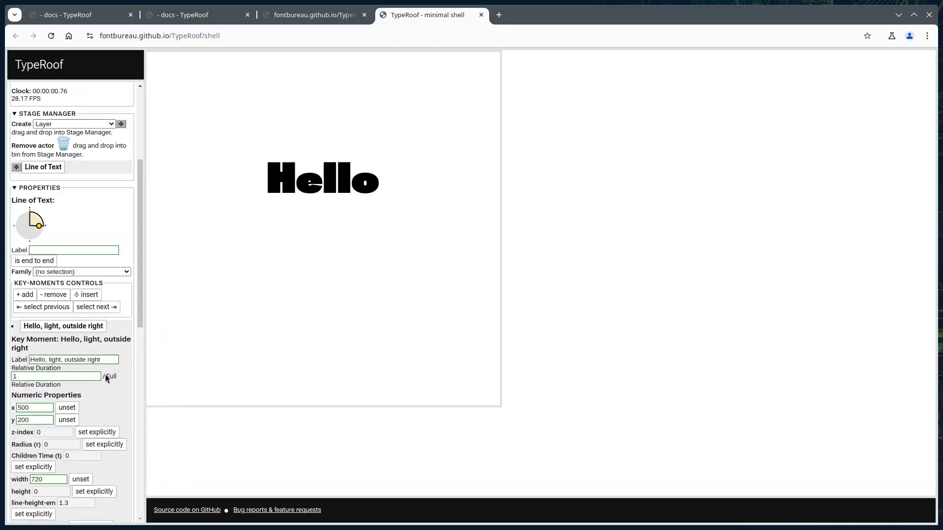
pyautogui.scroll(-7, 107, 379)
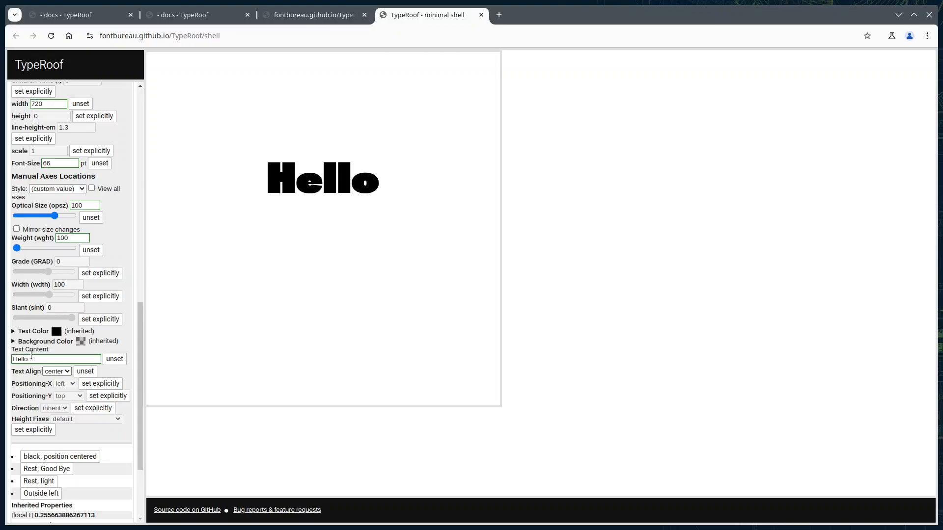
pyautogui.click(31, 358)
pyautogui.write(',')
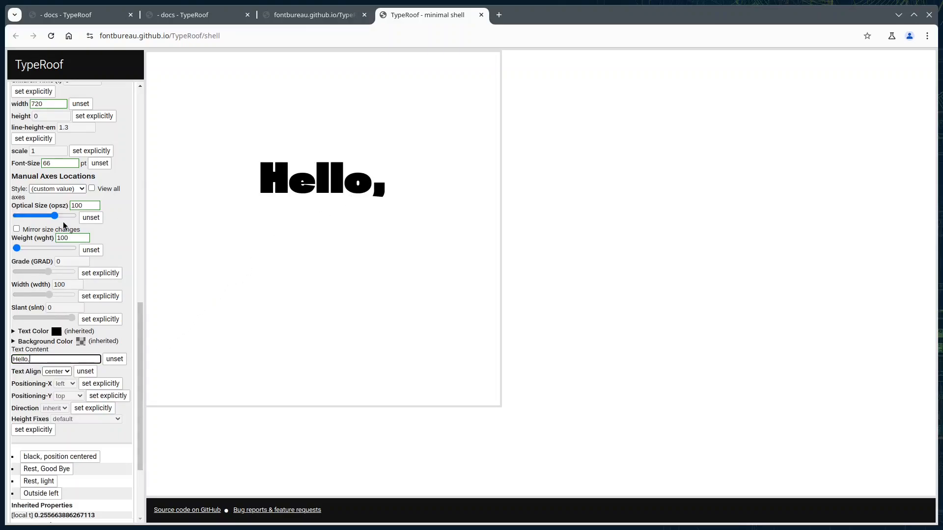
# Select the "Rest, Good Bye" key moment for editing and start playing the animation
pyautogui.scroll(10, 64, 226)
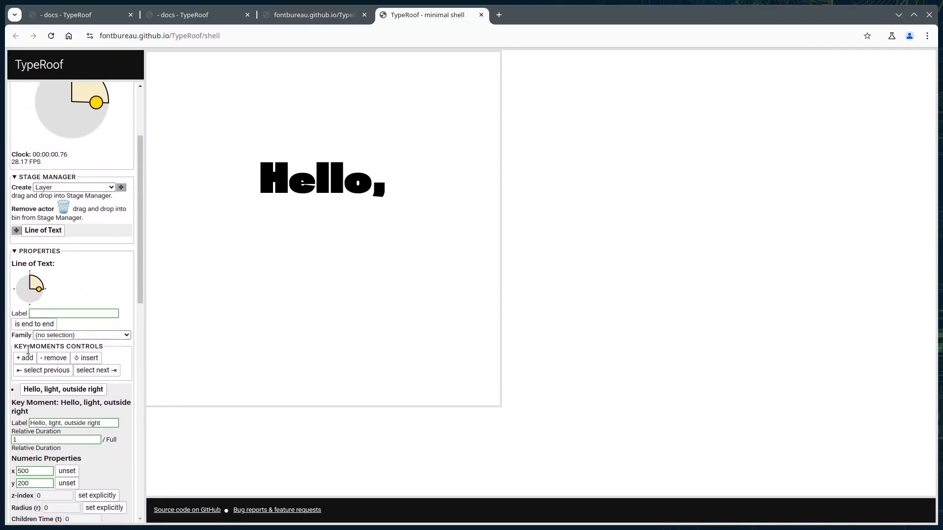
pyautogui.click(48, 395)
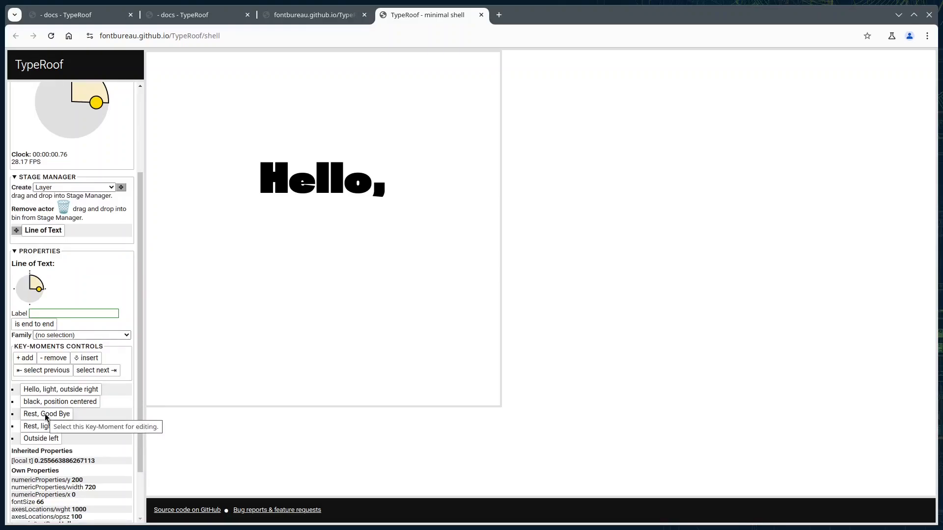
pyautogui.click(46, 415)
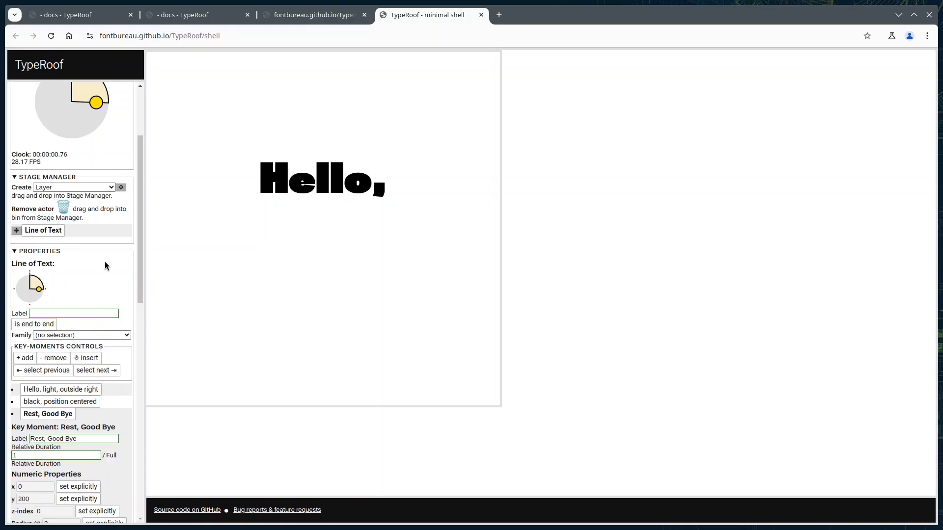
pyautogui.scroll(3, 107, 268)
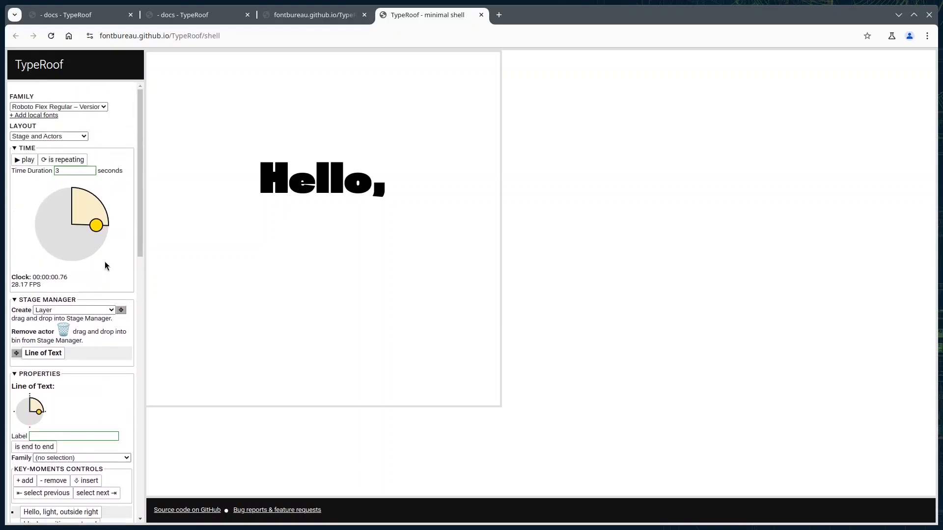
pyautogui.click(26, 160)
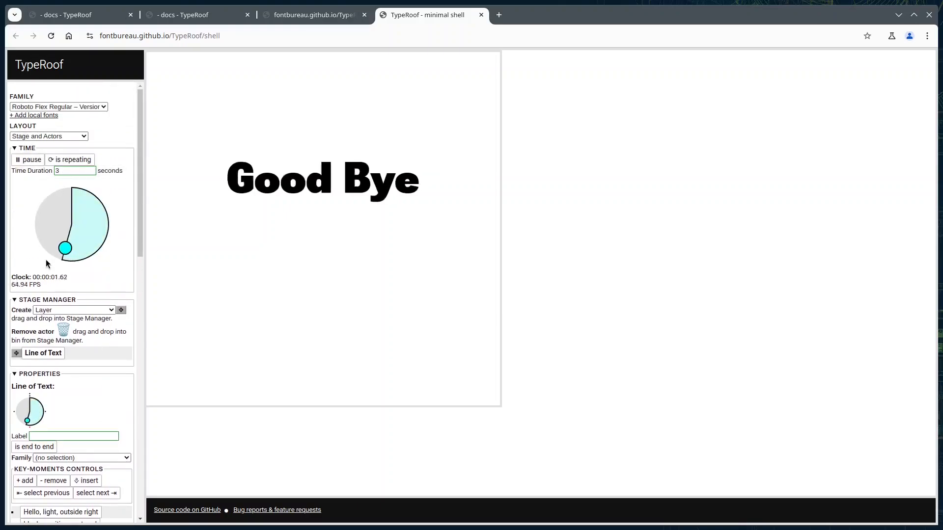
# Change the text content of the "Rest, Good Bye" key moment to "Goodbye"
pyautogui.scroll(-8, 65, 338)
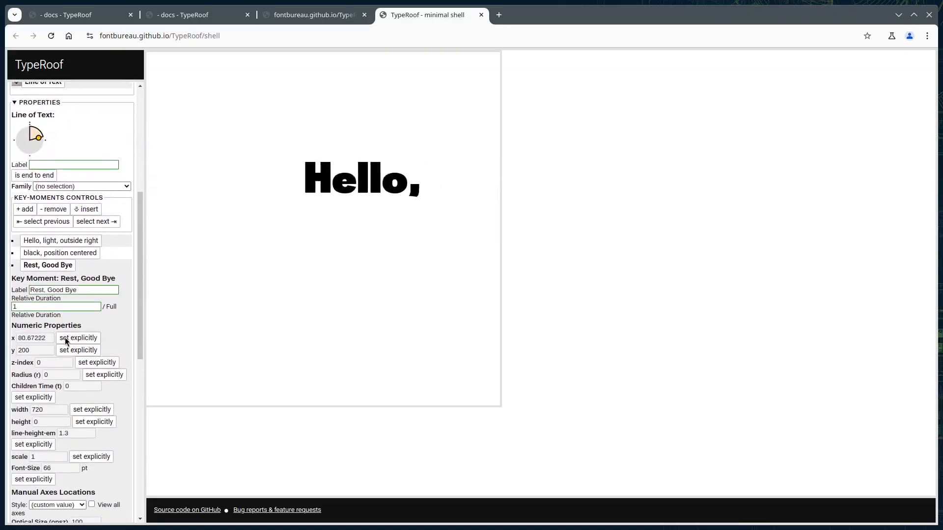
pyautogui.scroll(-2, 66, 340)
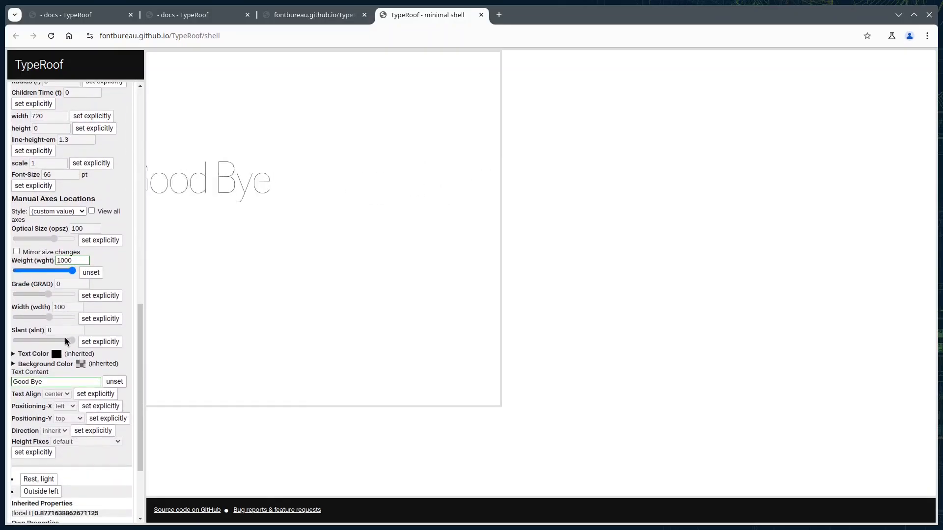
pyautogui.click(48, 381)
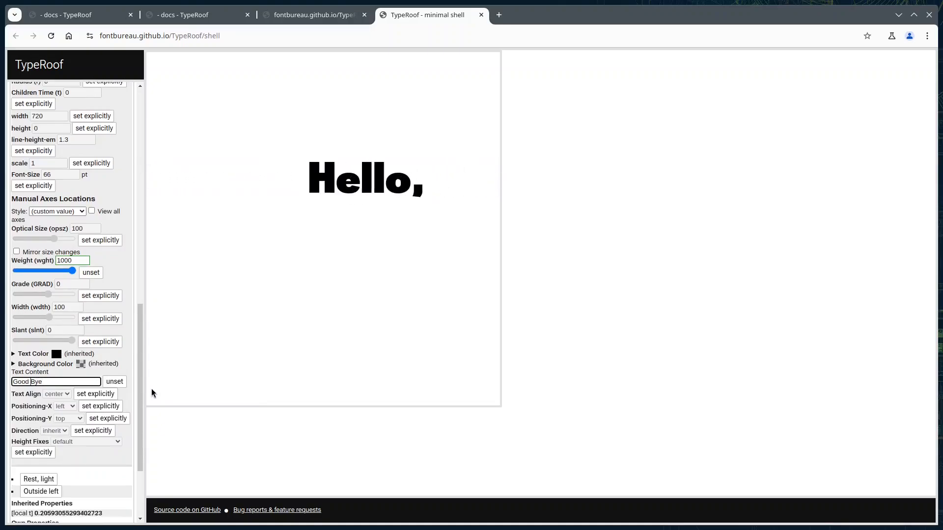
pyautogui.press('Left')
pyautogui.press('Left')
pyautogui.hotkey('shift', 'Left')
pyautogui.hotkey('shift', 'Left')
pyautogui.press('BackSpace')
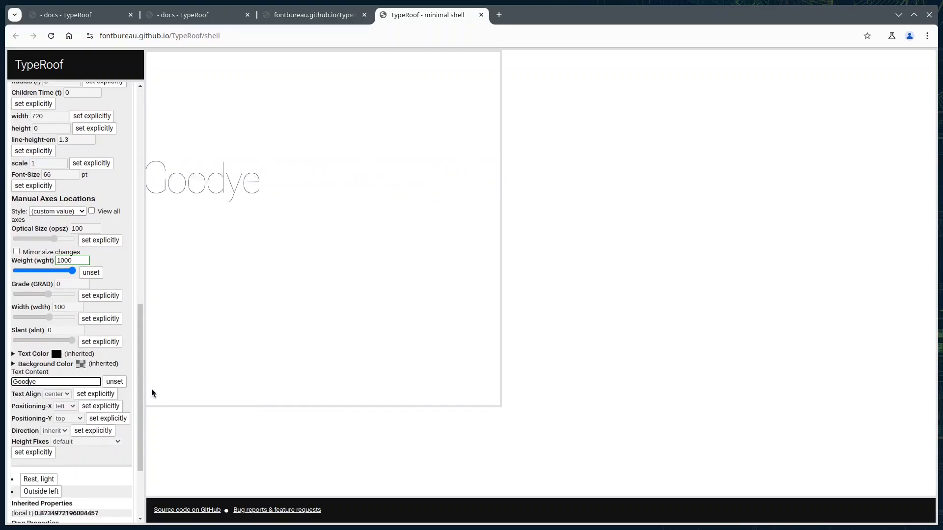
pyautogui.write('b')
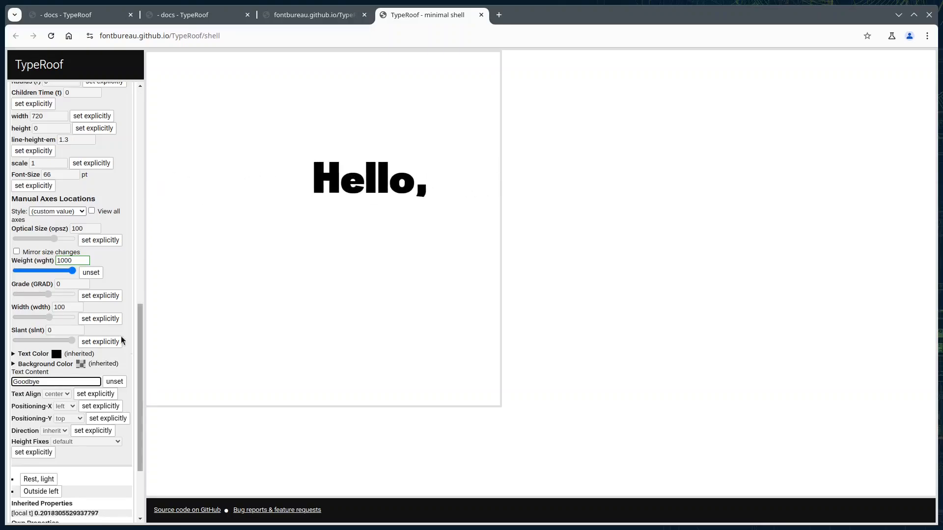
# Pause the animation at about 1.85 seconds
pyautogui.scroll(7, 49, 315)
pyautogui.scroll(5, 48, 311)
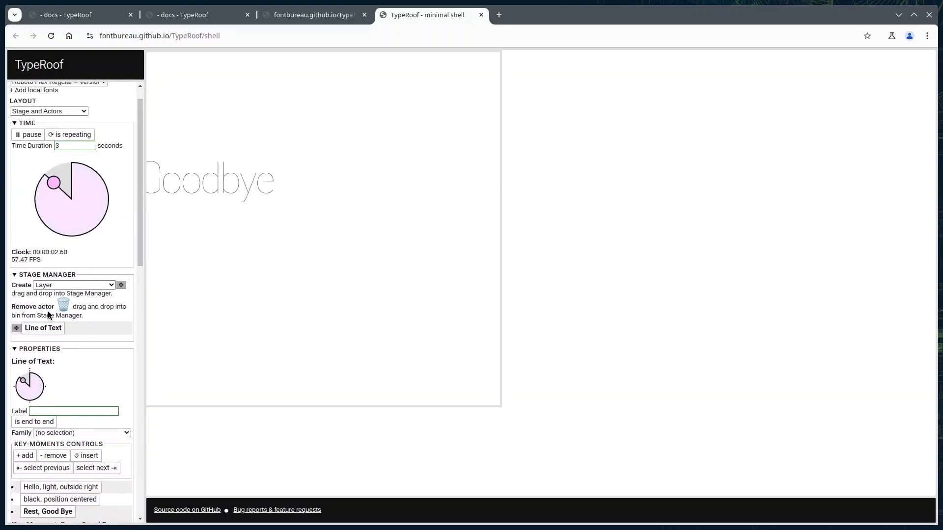
pyautogui.click(29, 142)
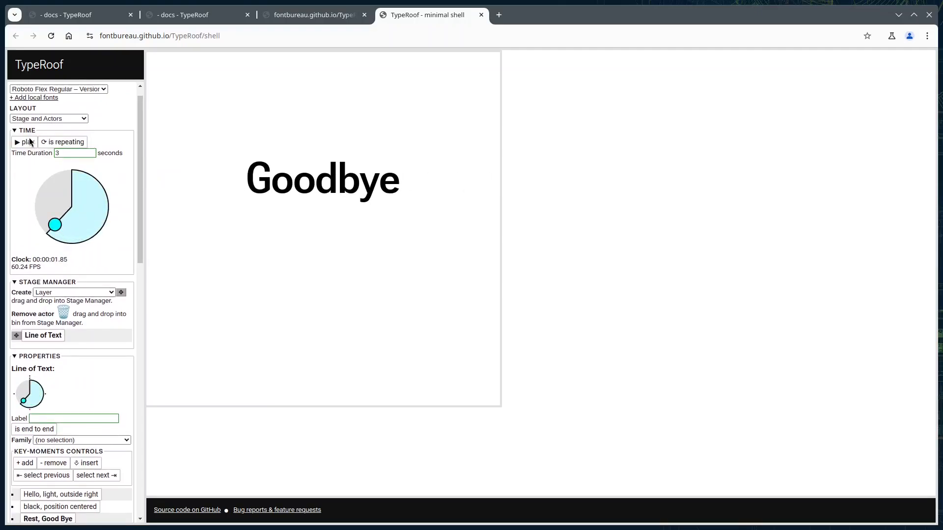
# Collapse the Properties section and serialize the current state in the save / load / share dialog
pyautogui.click(31, 358)
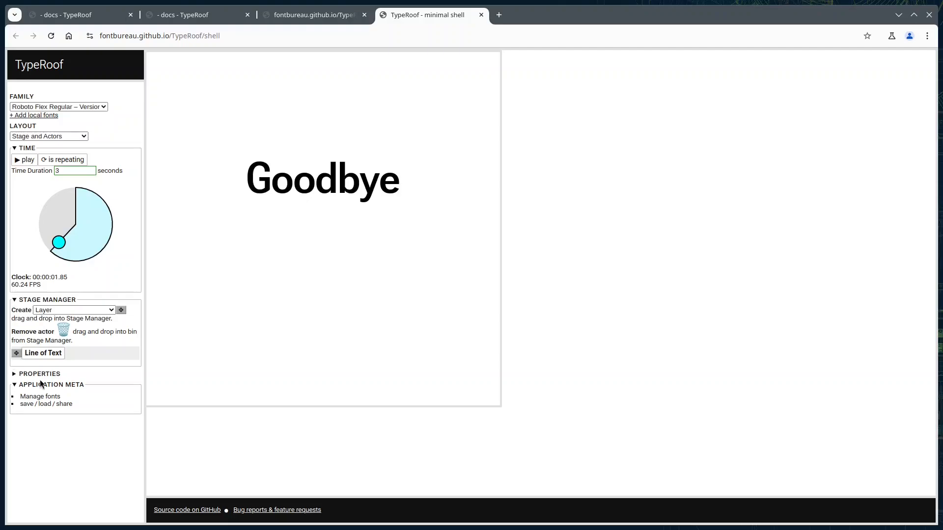
pyautogui.click(30, 404)
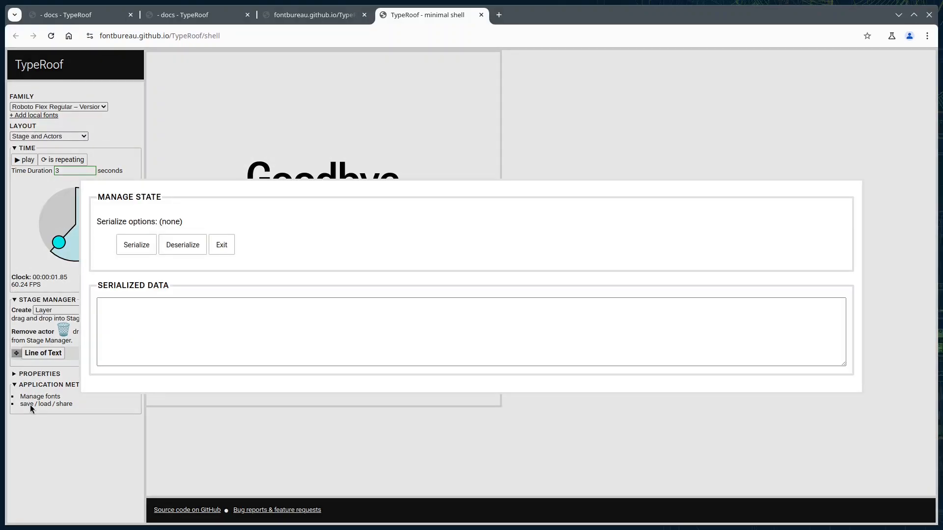
pyautogui.click(135, 244)
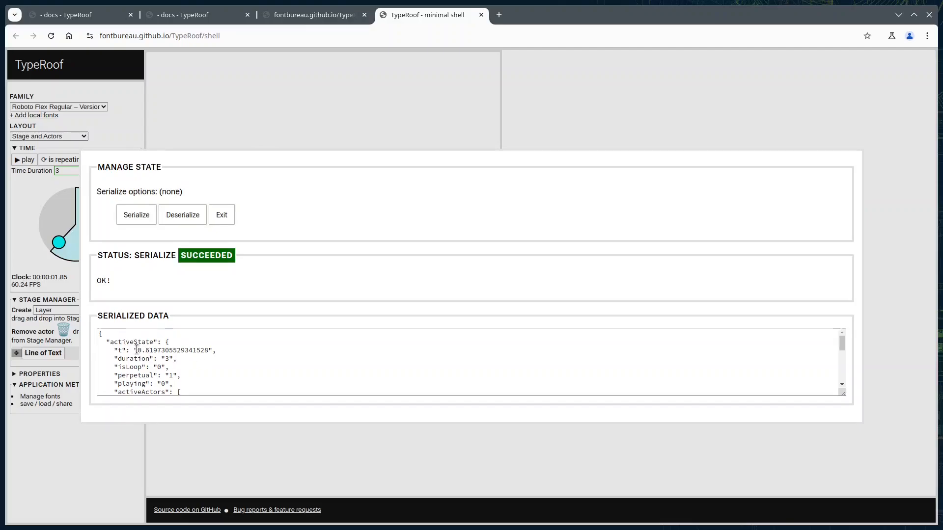
# Set the "t" value in the serialized data to "0" and deserialize the edited state
pyautogui.moveTo(137, 350); pyautogui.dragTo(209, 351)
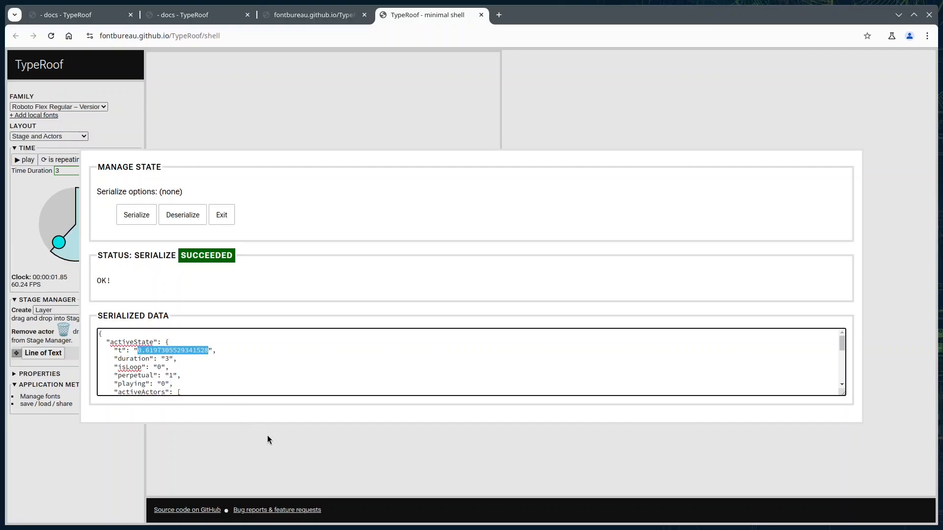
pyautogui.write('0')
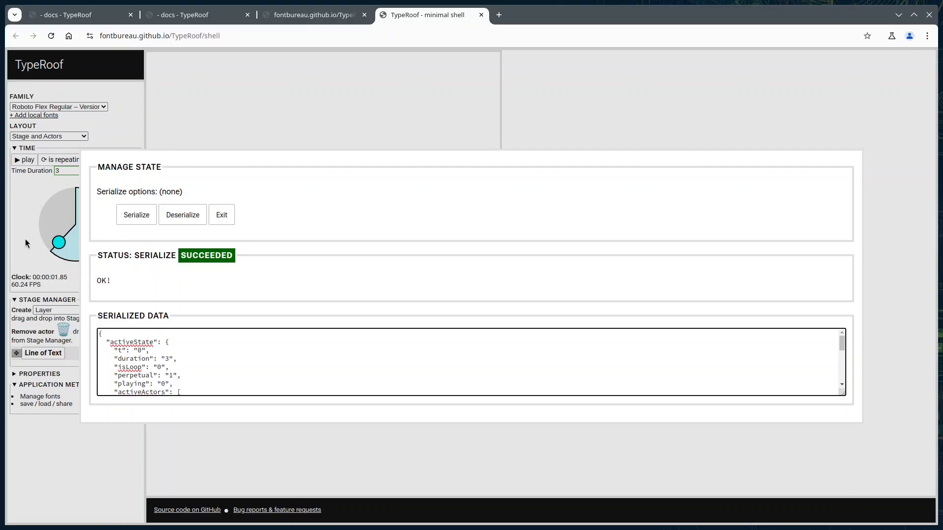
pyautogui.click(189, 217)
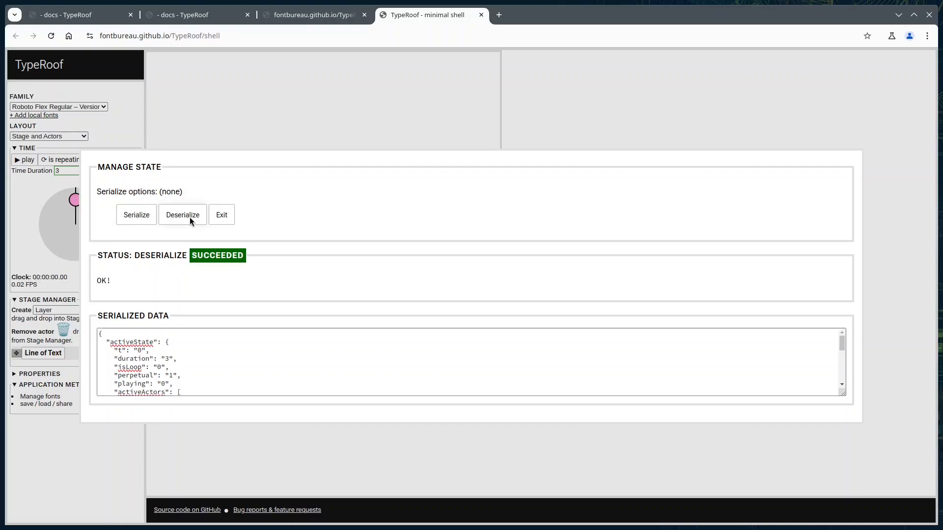
# Select all of the serialized data
pyautogui.click(125, 358)
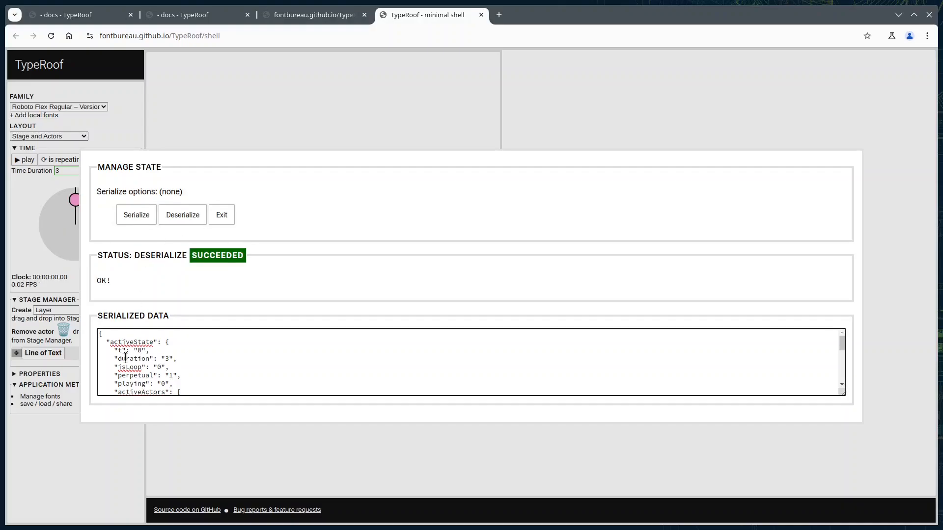
pyautogui.hotkey('ctrl', 'a')
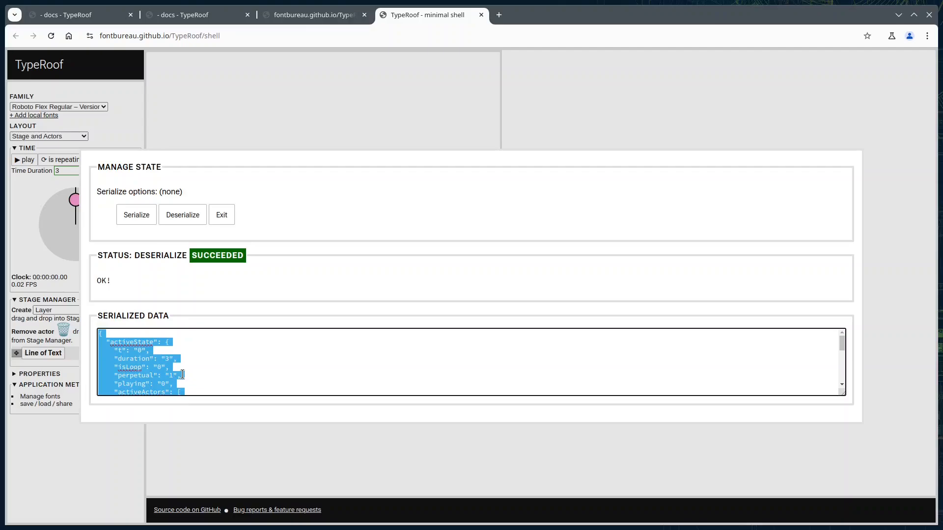